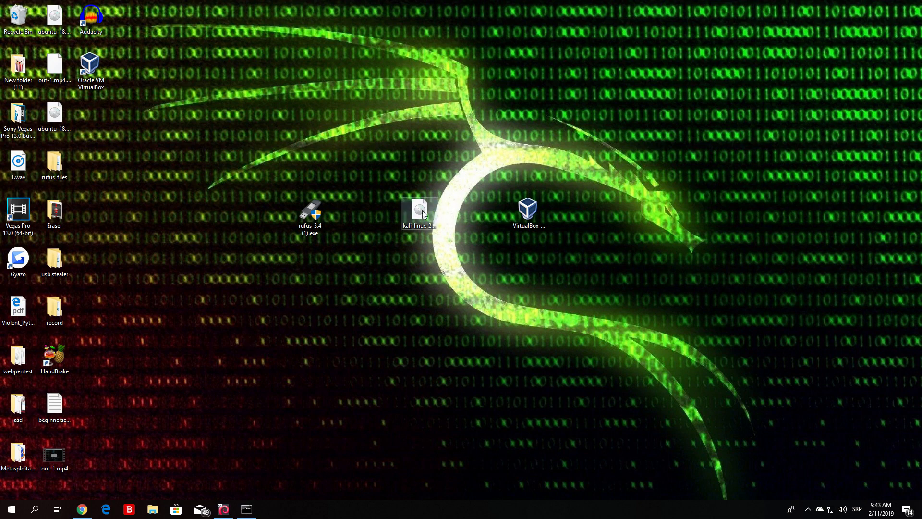
mouse_move(430, 220)
left_mouse_down()
mouse_move(379, 215)
mouse_move(433, 216)
mouse_move(432, 230)
left_mouse_up()
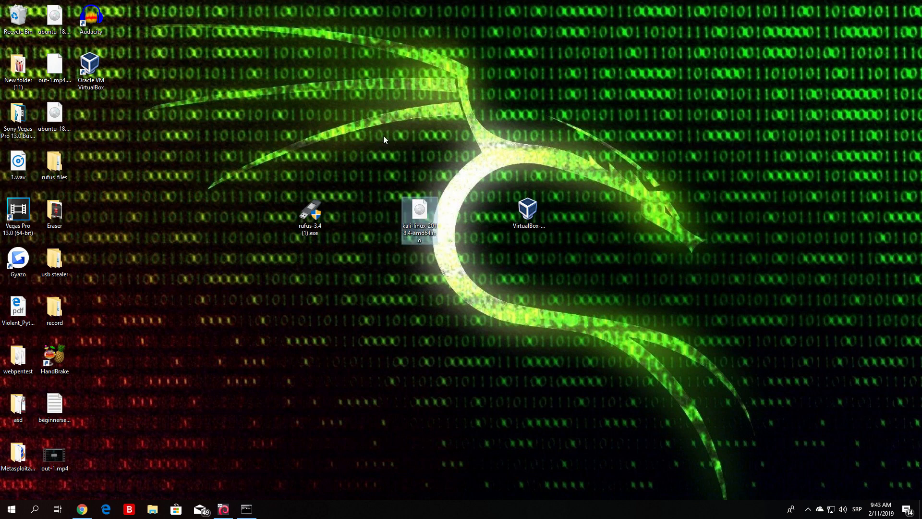
left_click(463, 286)
left_click_drag(463, 286, 373, 147)
left_click(373, 147)
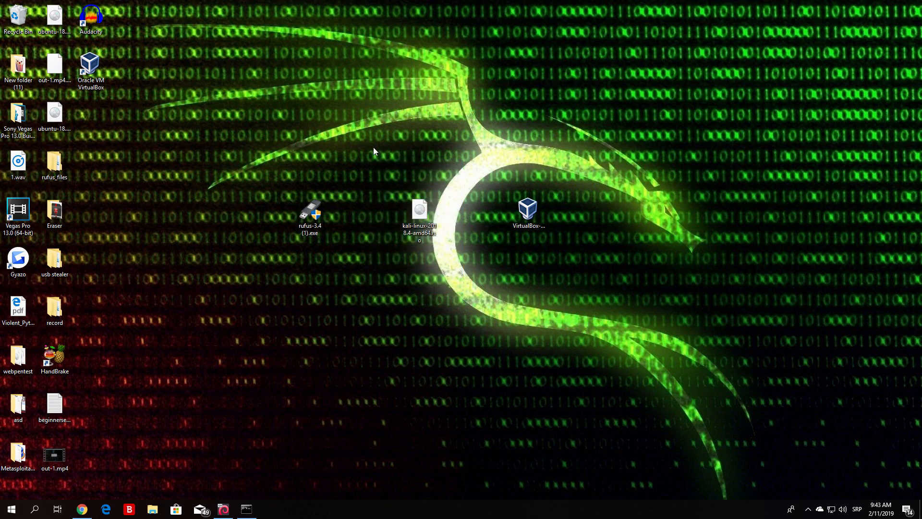
left_click(317, 205)
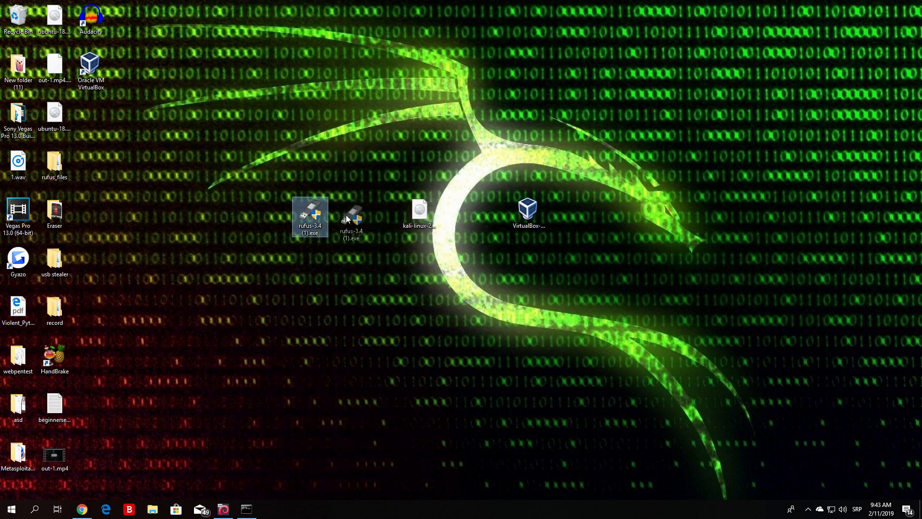
left_click_drag(446, 278, 177, 169)
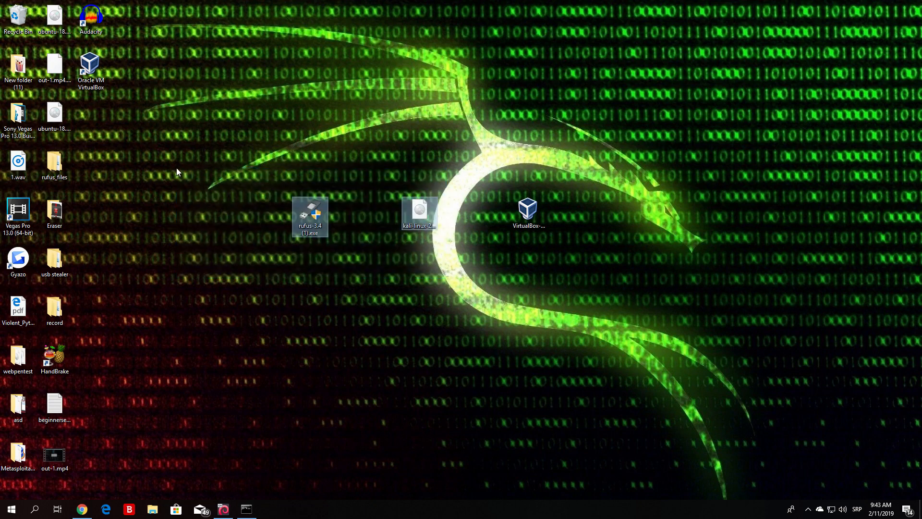
left_click_drag(444, 265, 394, 175)
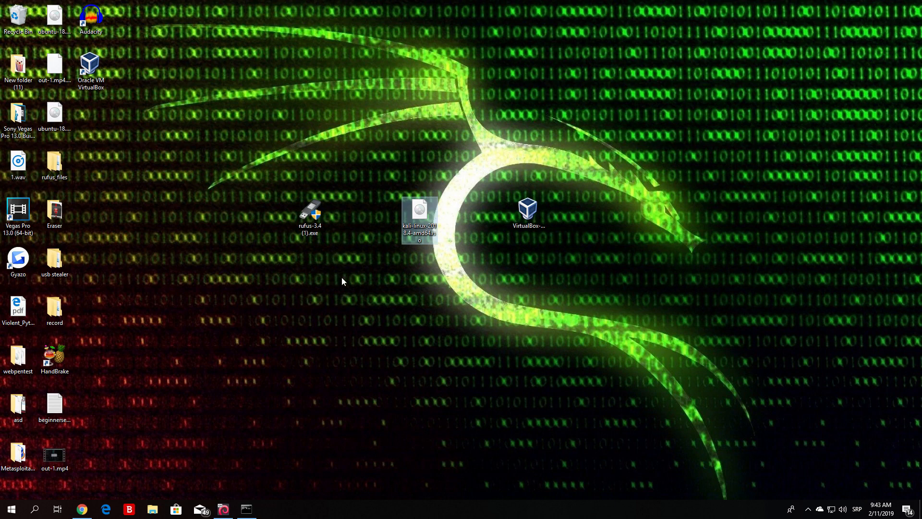
left_click_drag(342, 278, 269, 149)
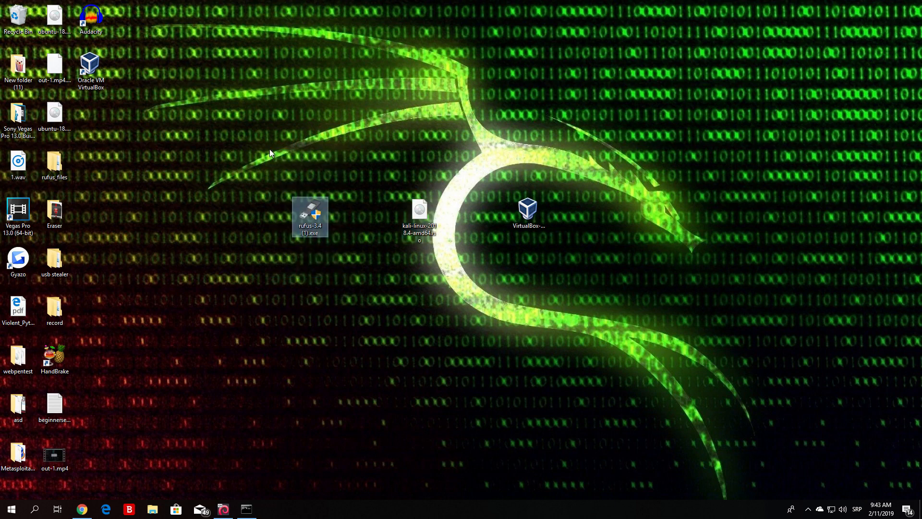
Step: Switch to Chrome and locate the Rufus 3.4 download on the rufus.ie page
left_click(77, 518)
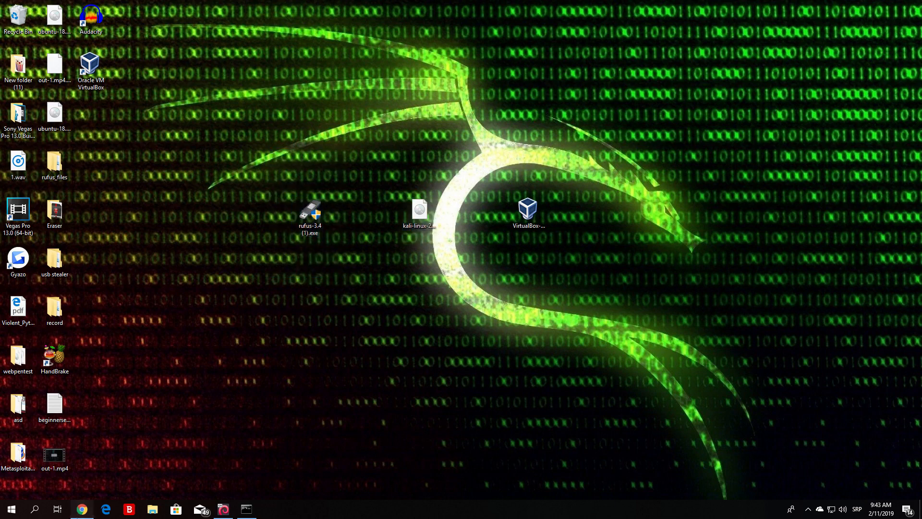
left_click_drag(920, 168, 919, 98)
scroll(745, 204, "down", 8)
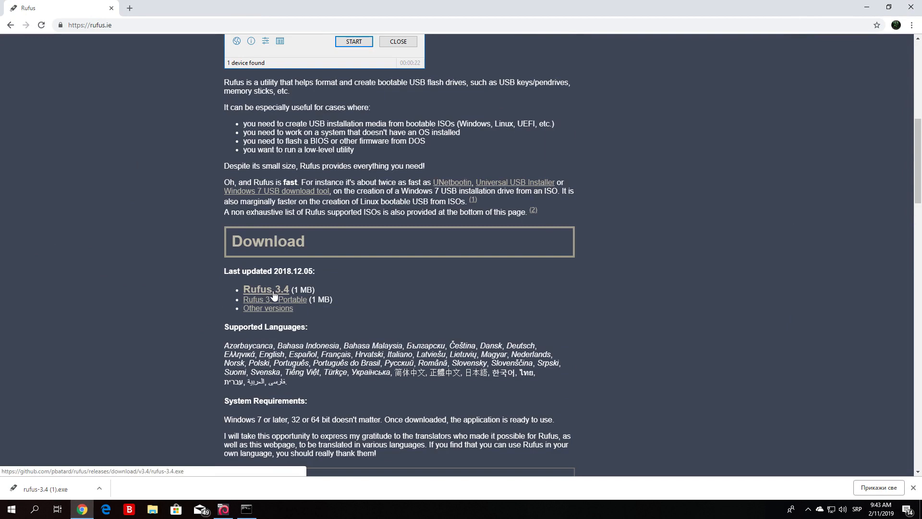
left_click(272, 291)
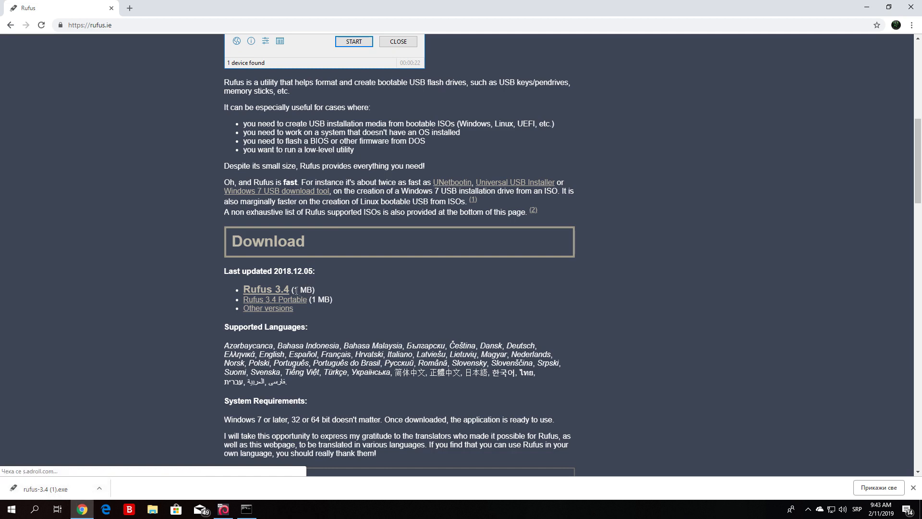
left_click_drag(293, 290, 310, 289)
Step: Return to the desktop and launch rufus-3.4 (1).exe, allowing it to make changes to the device
left_click(867, 8)
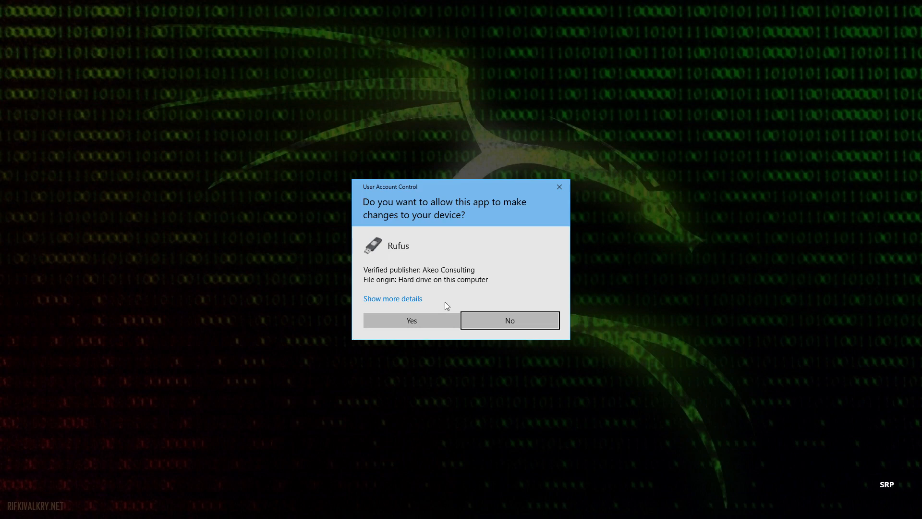
left_click(422, 322)
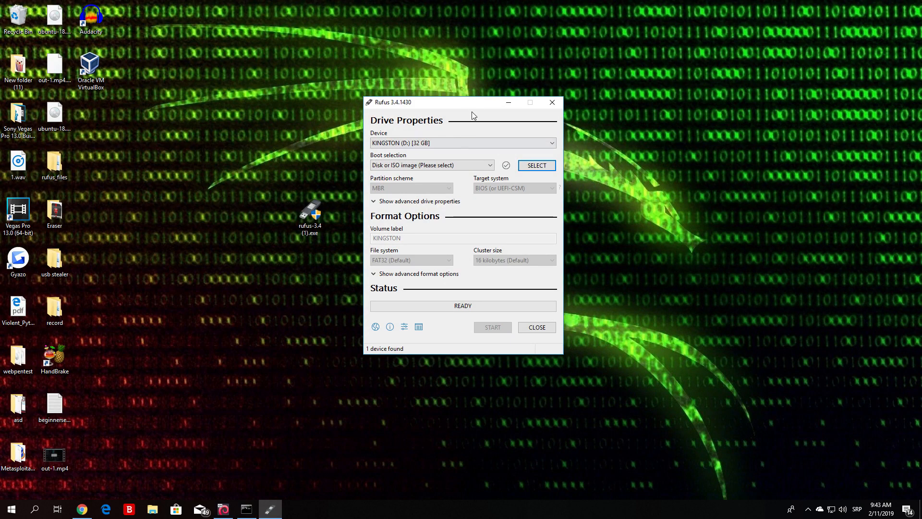
left_click_drag(472, 104, 186, 142)
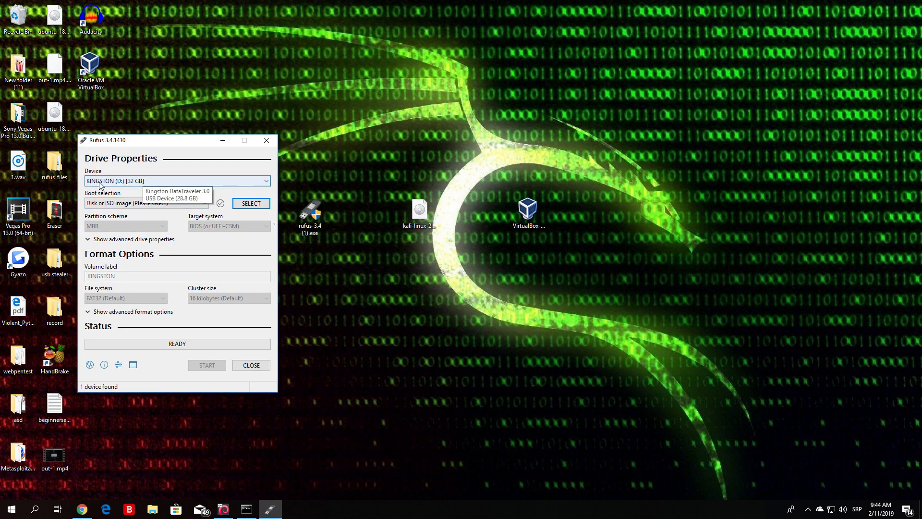
Step: Choose KINGSTON (D:) [32 GB] as the device and Disk or ISO image as the boot selection
left_click(169, 180)
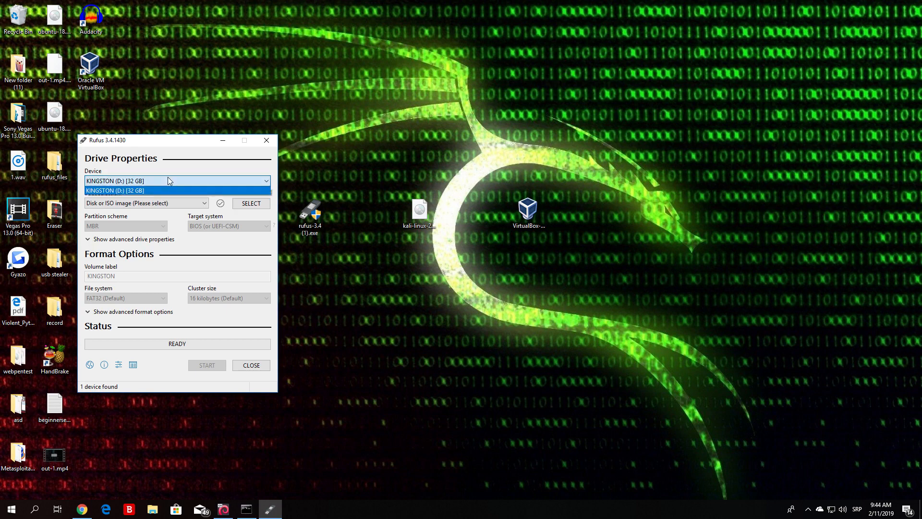
left_click(129, 191)
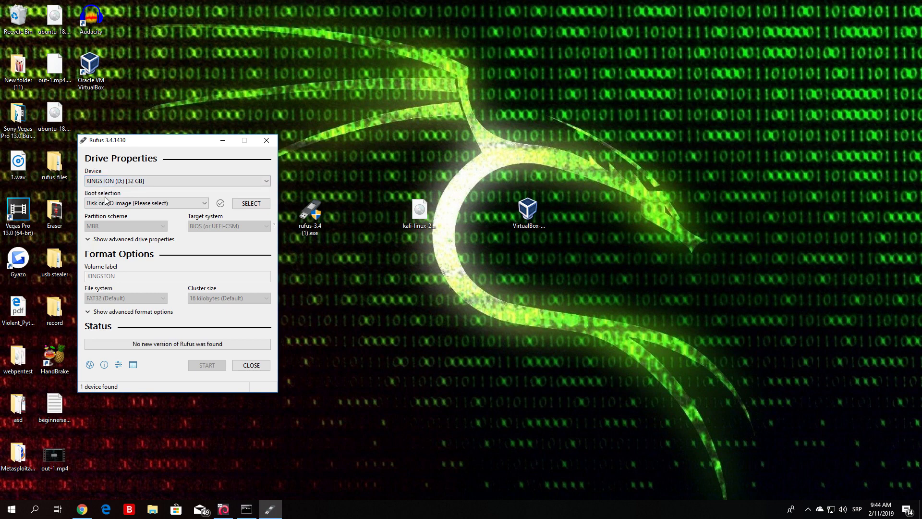
left_click(165, 204)
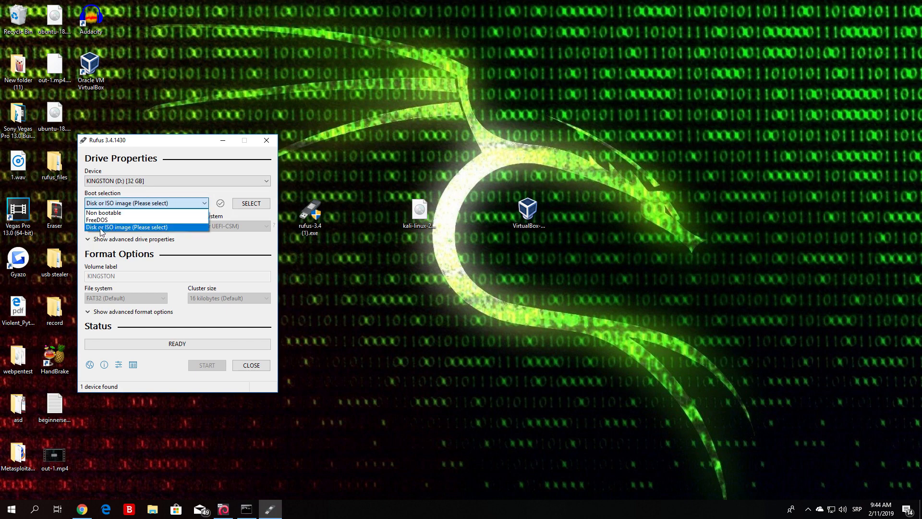
left_click(127, 229)
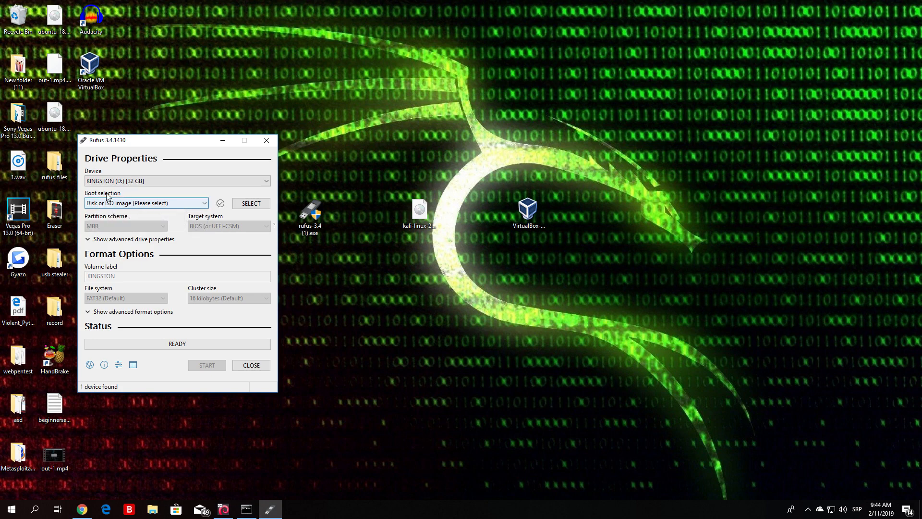
Step: Load kali-linux-2018.4-amd64.iso from the Desktop as the boot image
left_click(246, 206)
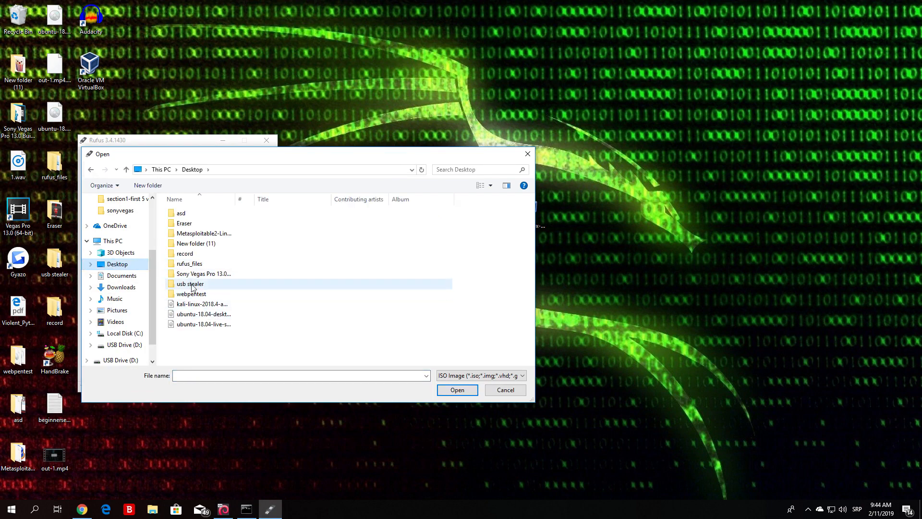
left_click(199, 307)
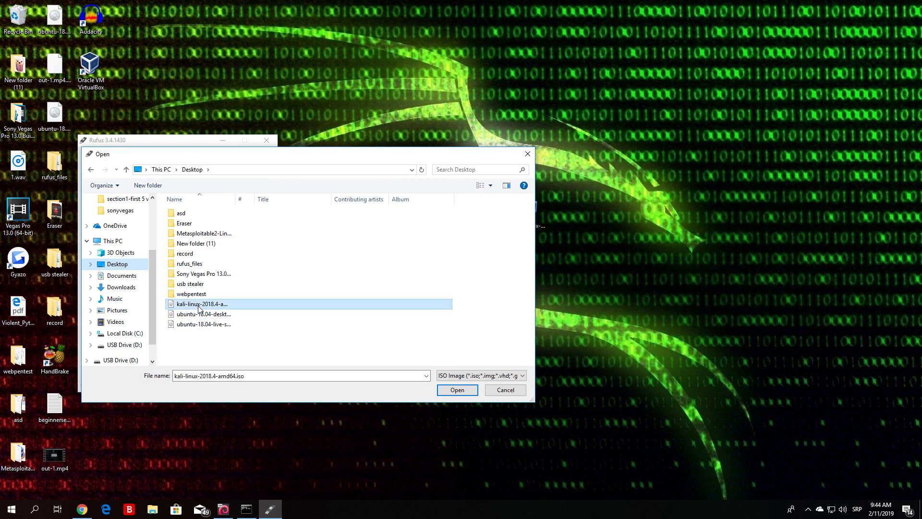
left_click(462, 391)
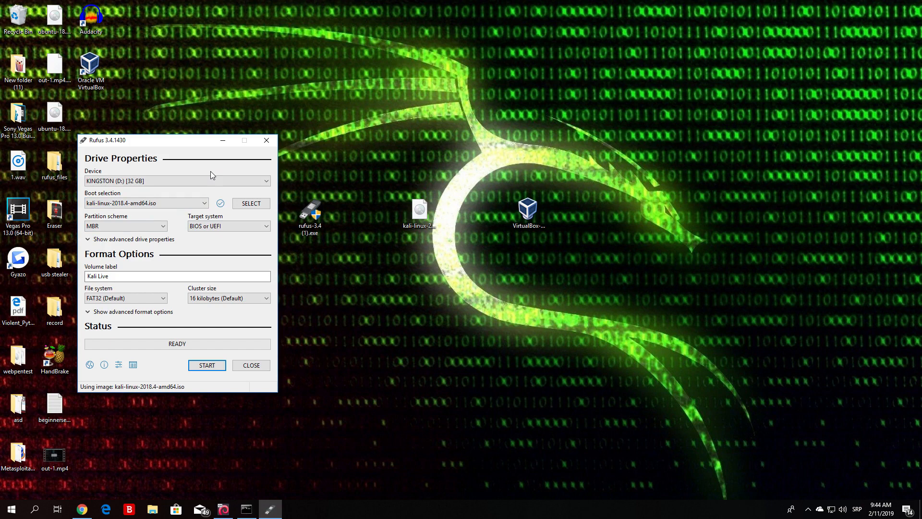
Step: Start writing the USB drive in ISO Image mode, accepting the Syslinux file download and the erasure of all data on the drive
left_click(217, 368)
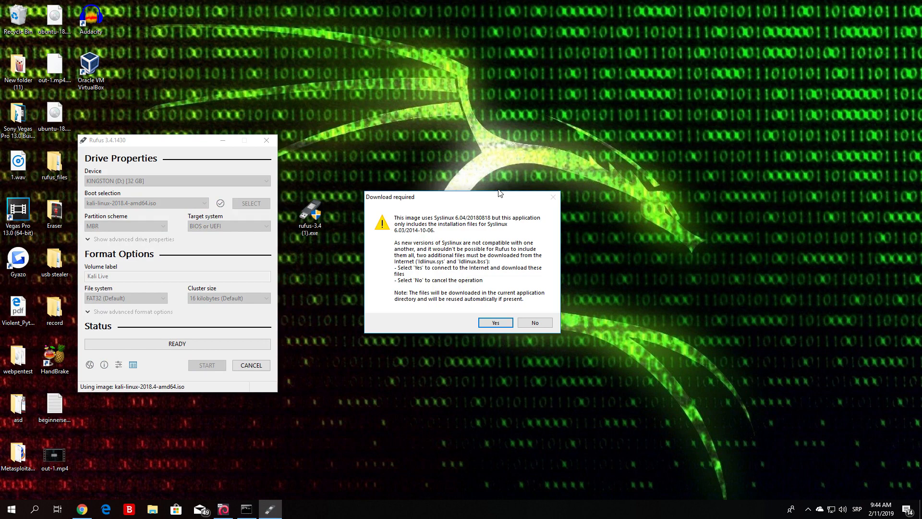
left_click(490, 325)
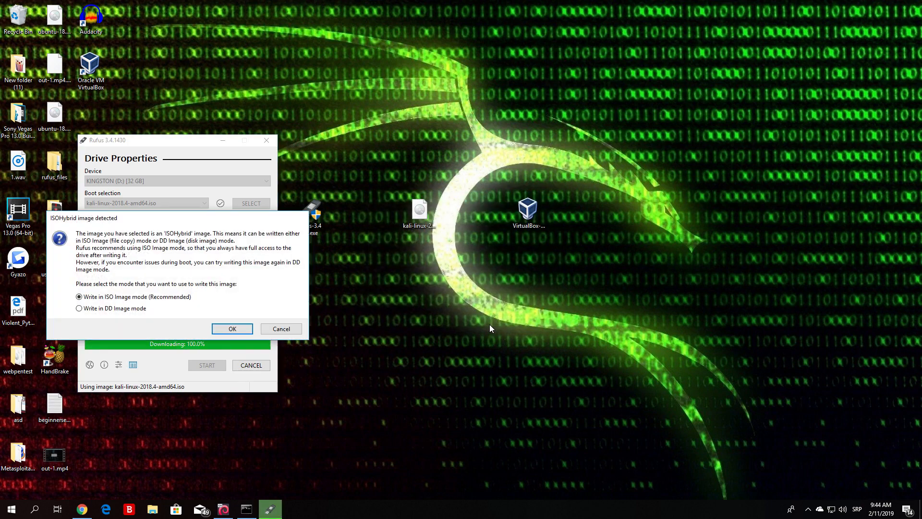
left_click_drag(166, 220, 419, 175)
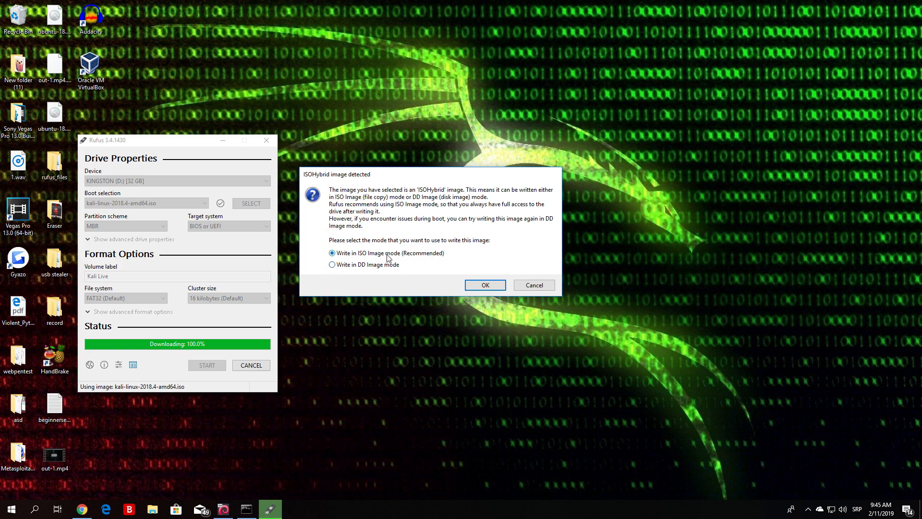
left_click(496, 285)
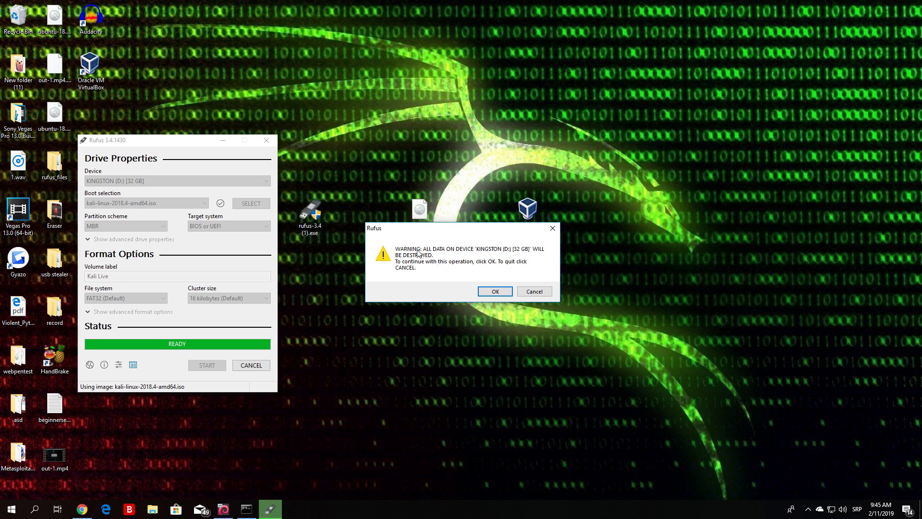
left_click(495, 292)
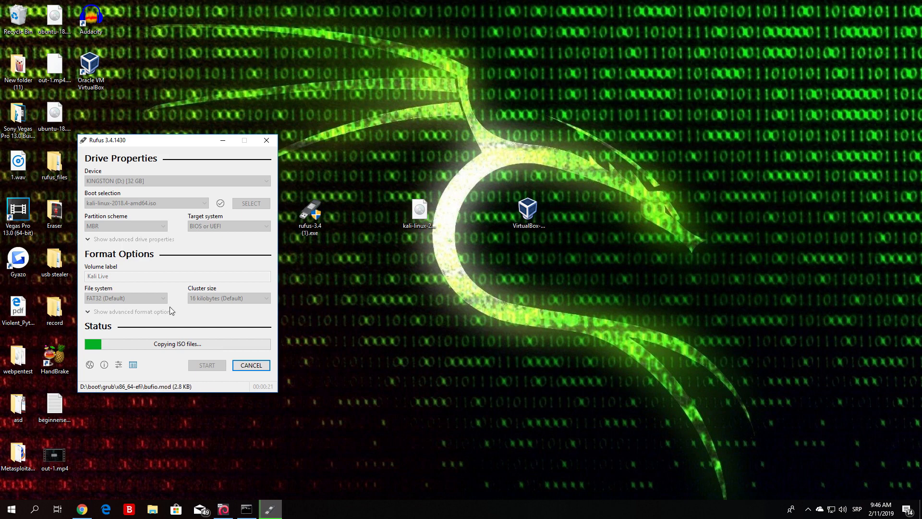
Step: Move the Rufus window clear of the desktop icons and place ubuntu-18.04-desktop-amd64.iso beside the Kali Linux ISO
left_click_drag(179, 142, 607, 105)
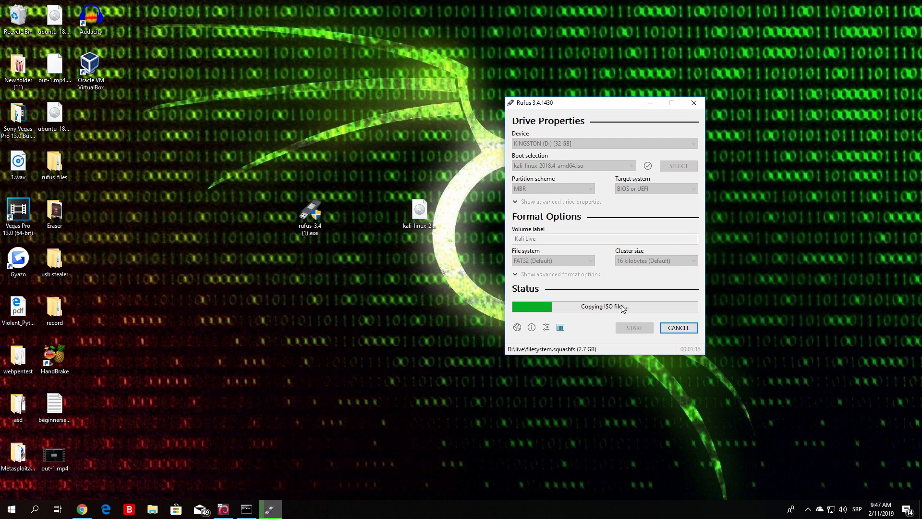
left_click(55, 118)
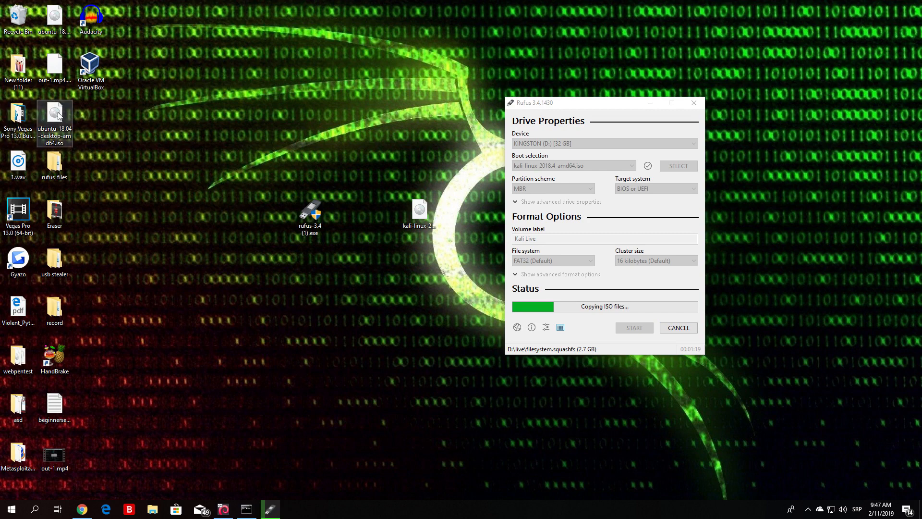
left_click_drag(55, 119, 381, 214)
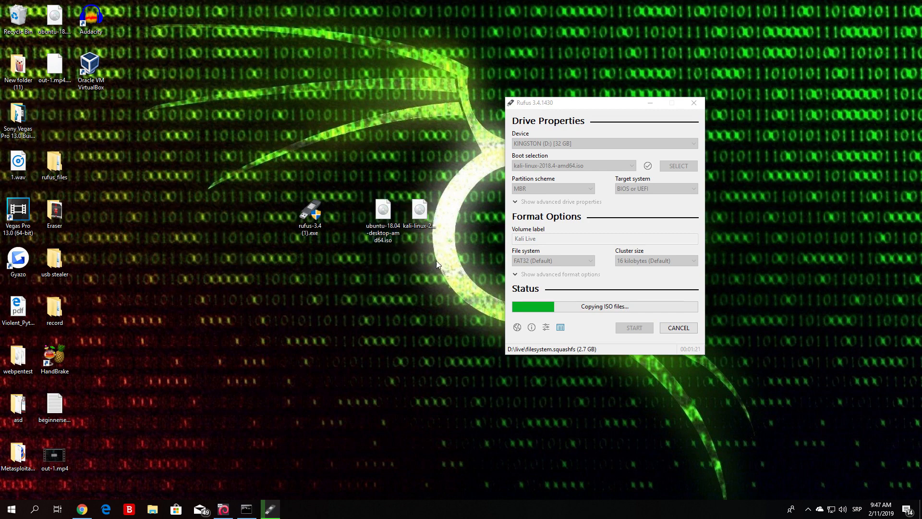
left_click_drag(438, 270, 359, 168)
left_click(360, 169)
Step: Move the Kali Linux ISO icon to an empty spot below the Ubuntu desktop ISO
left_click_drag(362, 171, 381, 314)
left_click(419, 216)
left_click_drag(427, 382, 347, 277)
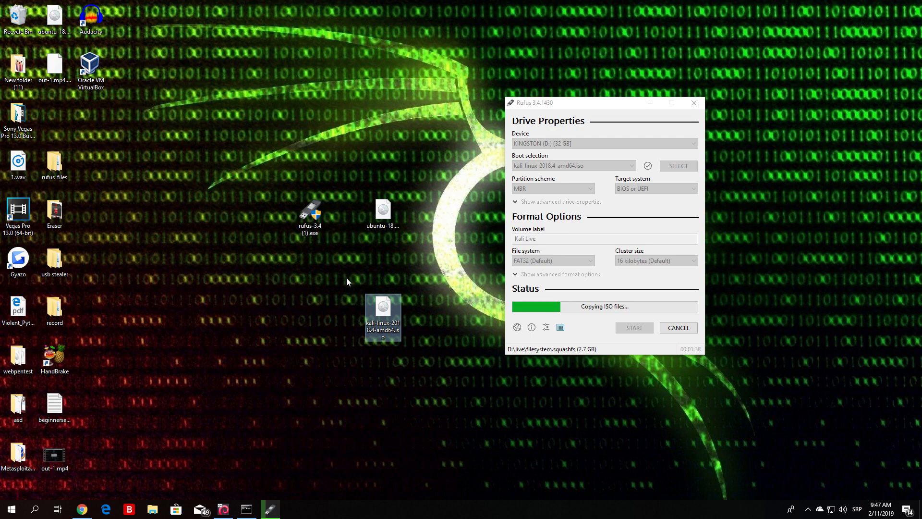
left_click_drag(446, 377, 320, 259)
left_click(303, 279)
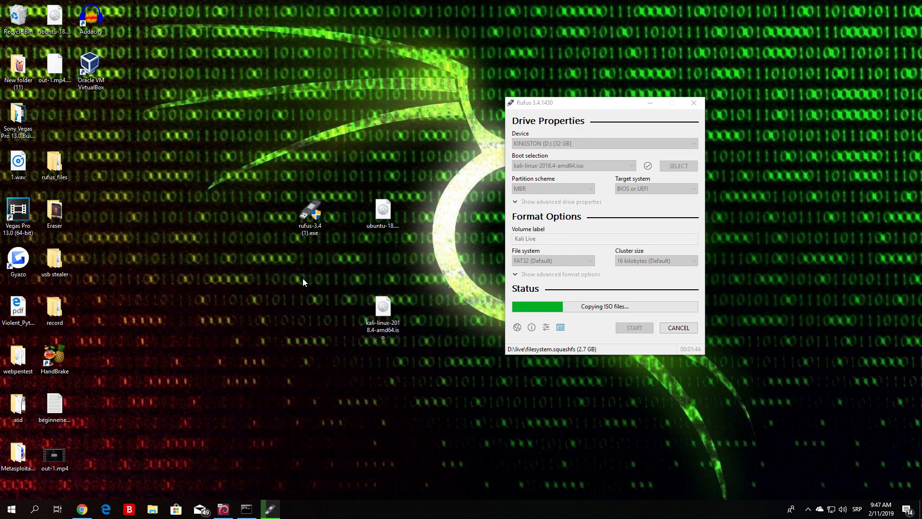